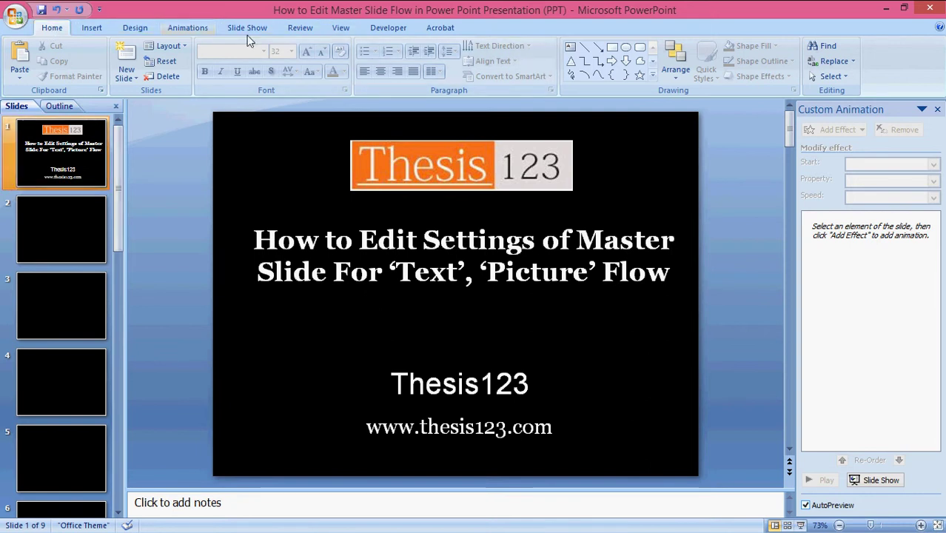
Open the slide master view and select the top-level master slide.
{"action": "left_click", "coordinate": [340, 28]}
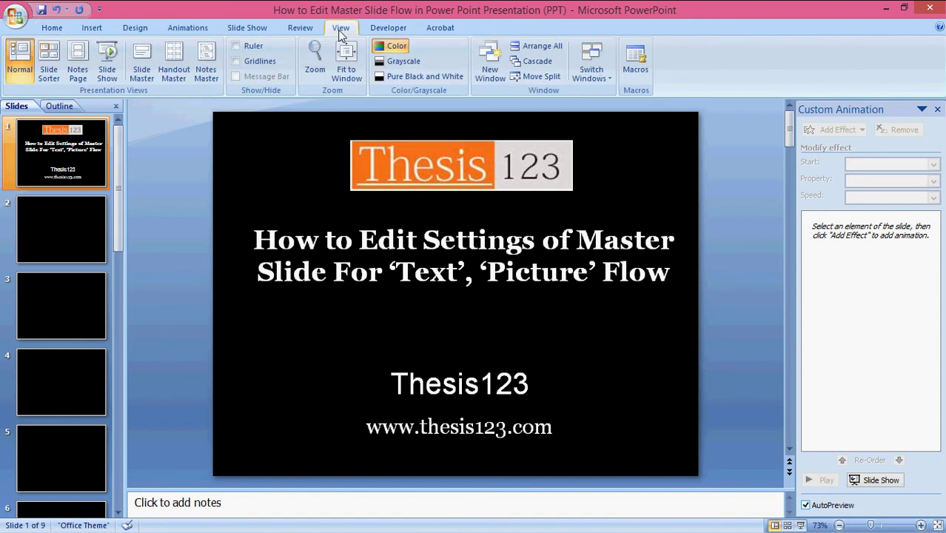
{"action": "left_click", "coordinate": [141, 74]}
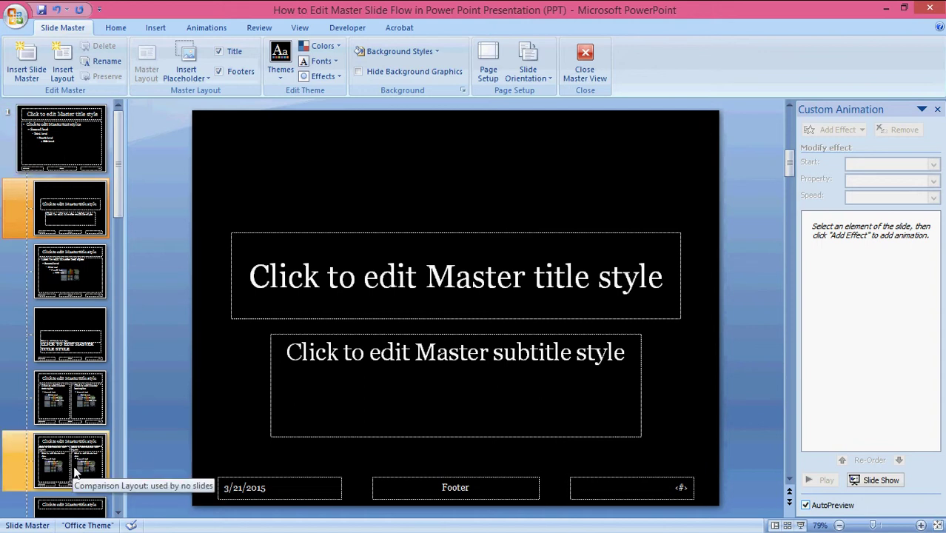
{"action": "left_click", "coordinate": [63, 139]}
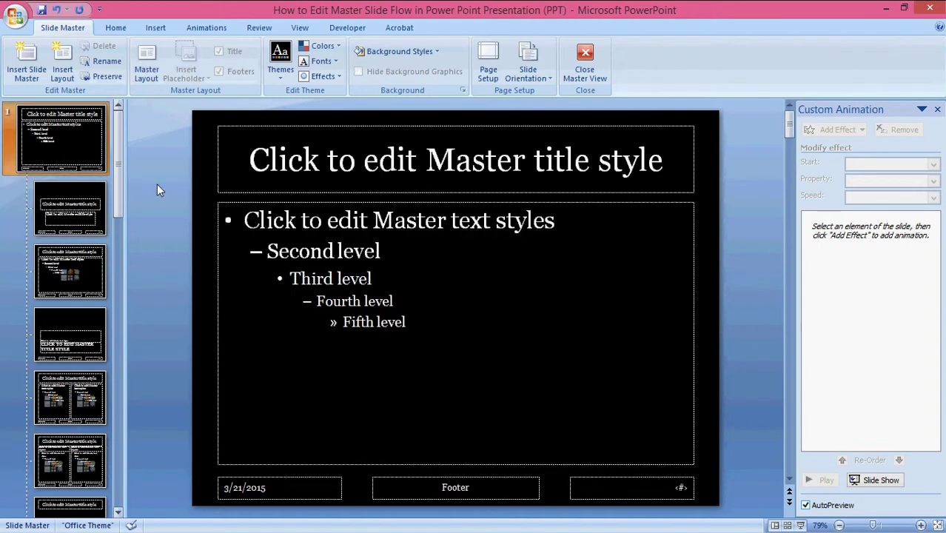
Add a Dissolve In entrance effect to the master title placeholder.
{"action": "left_click", "coordinate": [405, 167]}
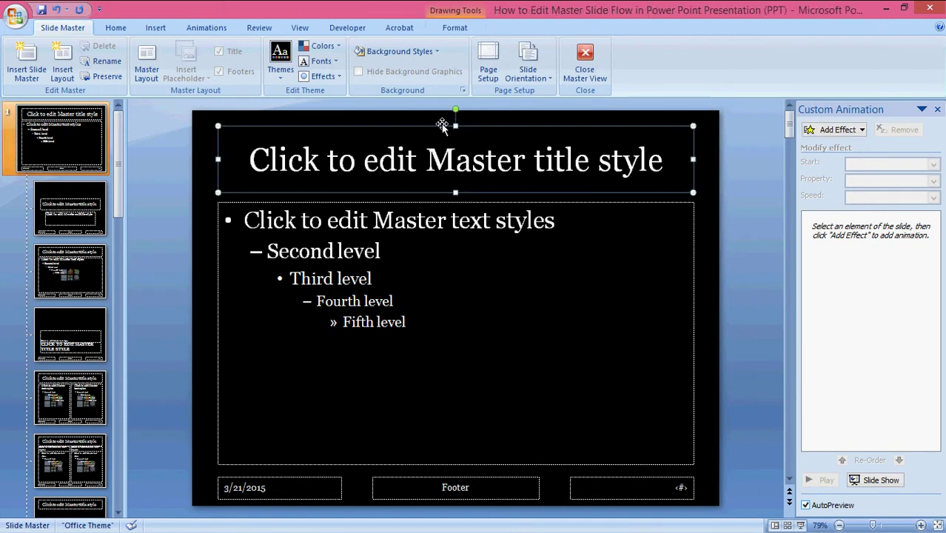
{"action": "left_click", "coordinate": [835, 129]}
{"action": "mouse_move", "coordinate": [836, 148]}
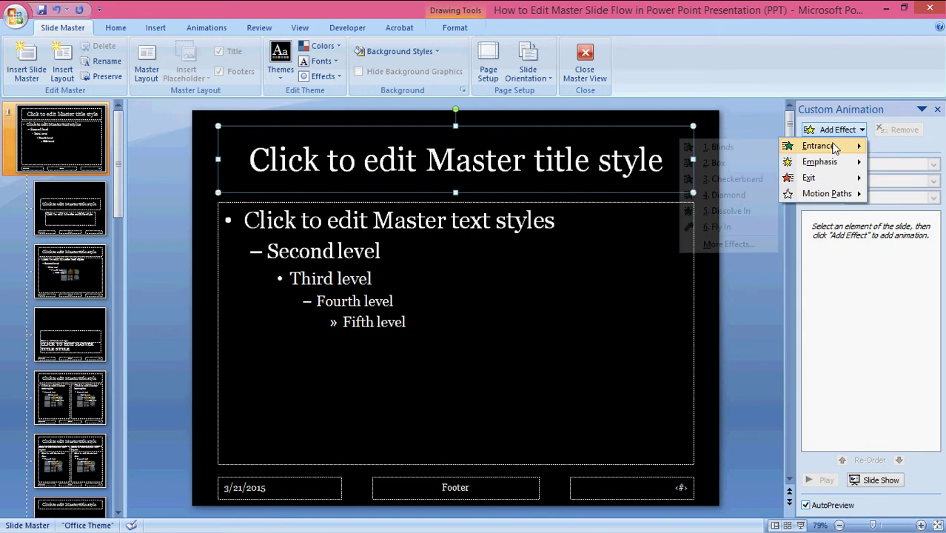
{"action": "left_click", "coordinate": [728, 211]}
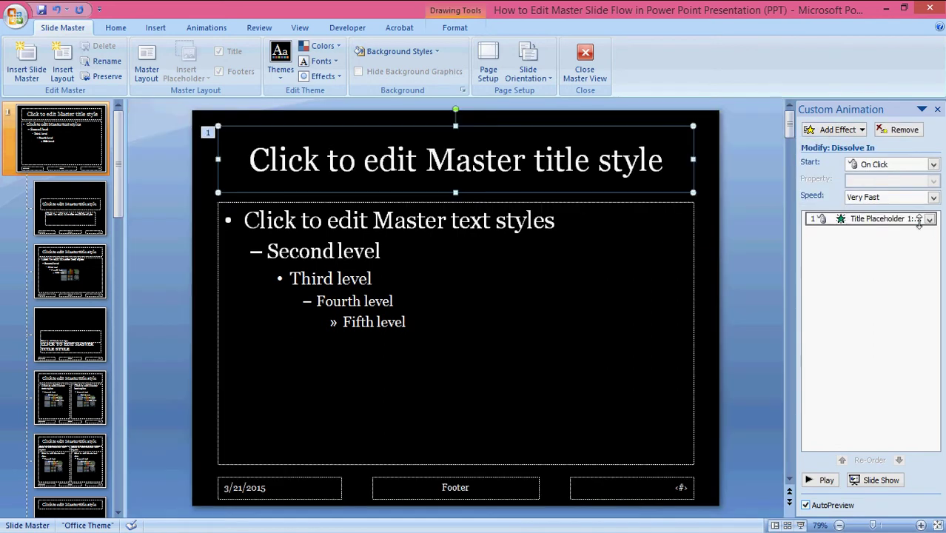
Set the title's Dissolve In effect to dim to the near-black colour after the animation.
{"action": "left_click", "coordinate": [930, 220]}
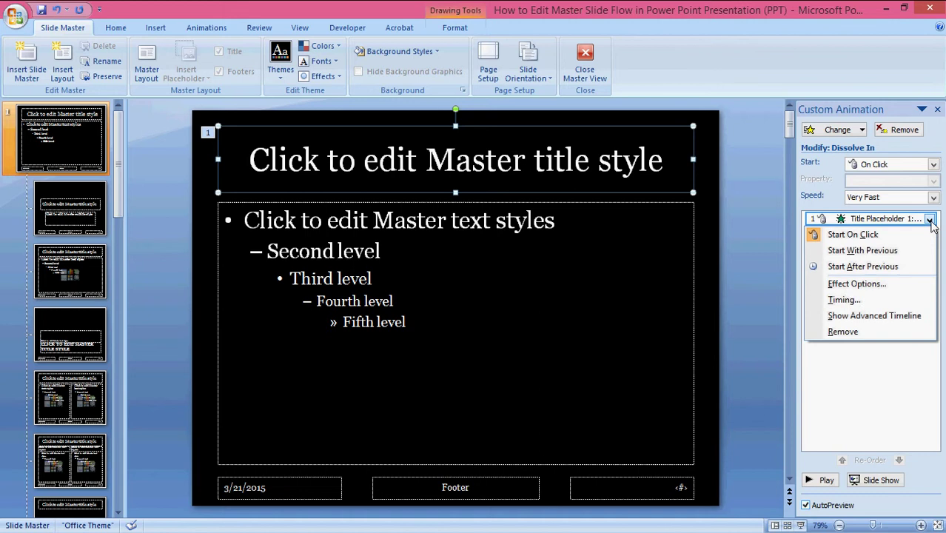
{"action": "left_click", "coordinate": [869, 285]}
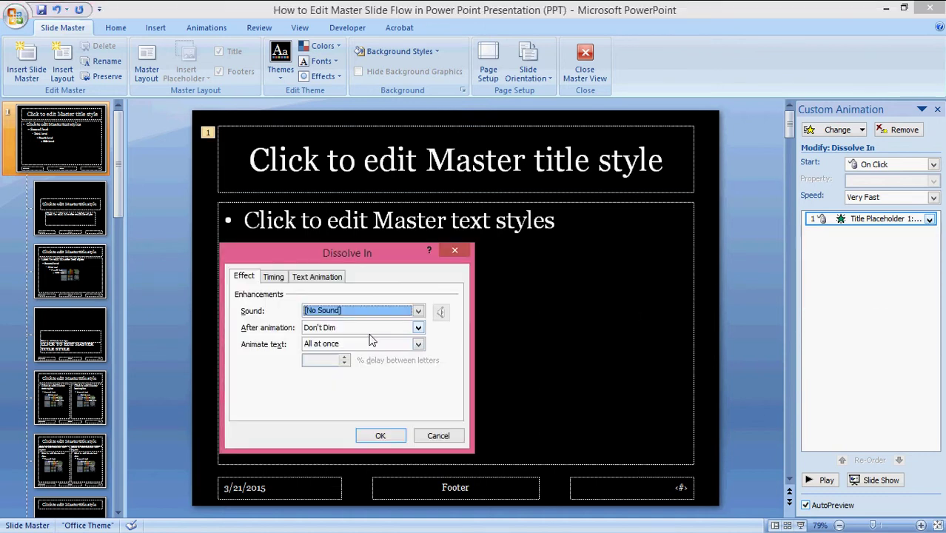
{"action": "left_click", "coordinate": [418, 329]}
{"action": "left_click", "coordinate": [340, 362]}
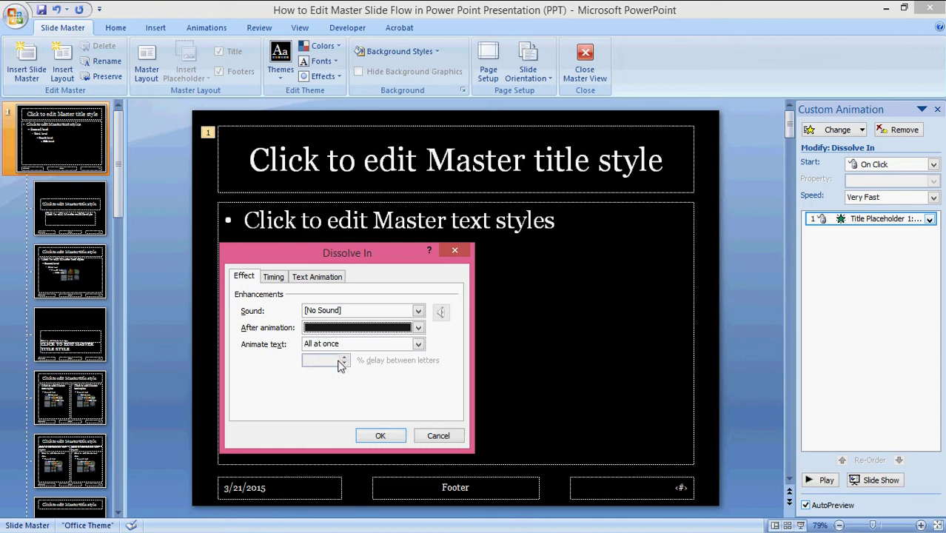
{"action": "left_click", "coordinate": [380, 436]}
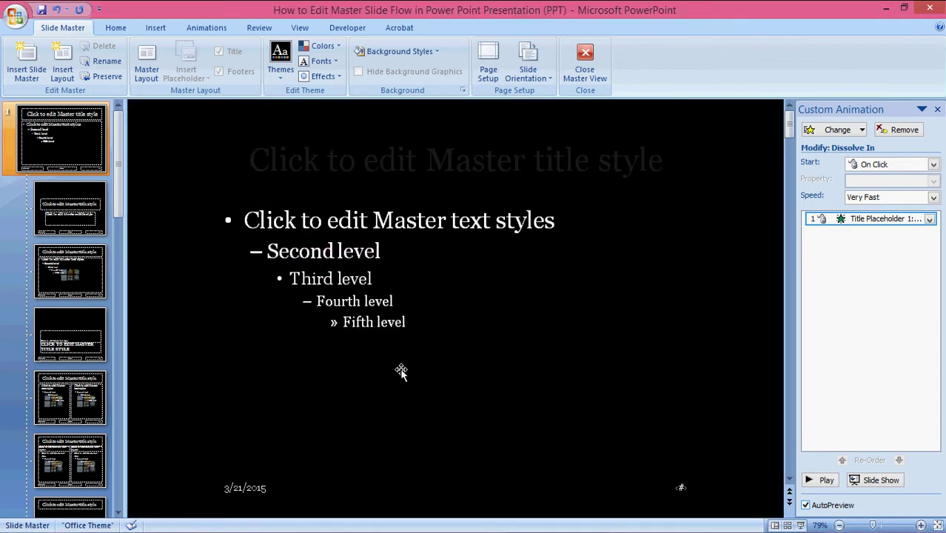
Add a Dissolve In entrance effect to the master body text placeholder and make all its text levels start on click.
{"action": "left_click", "coordinate": [373, 220]}
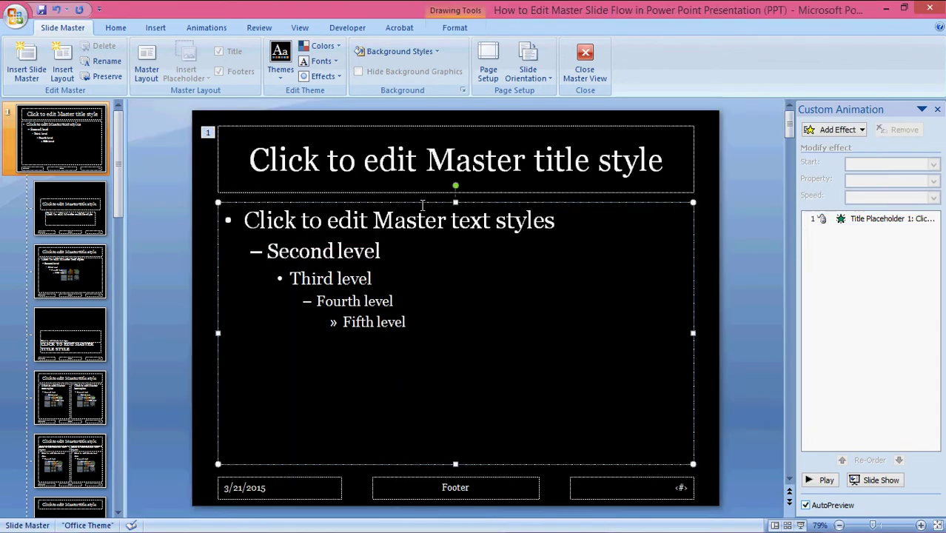
{"action": "left_click", "coordinate": [824, 219]}
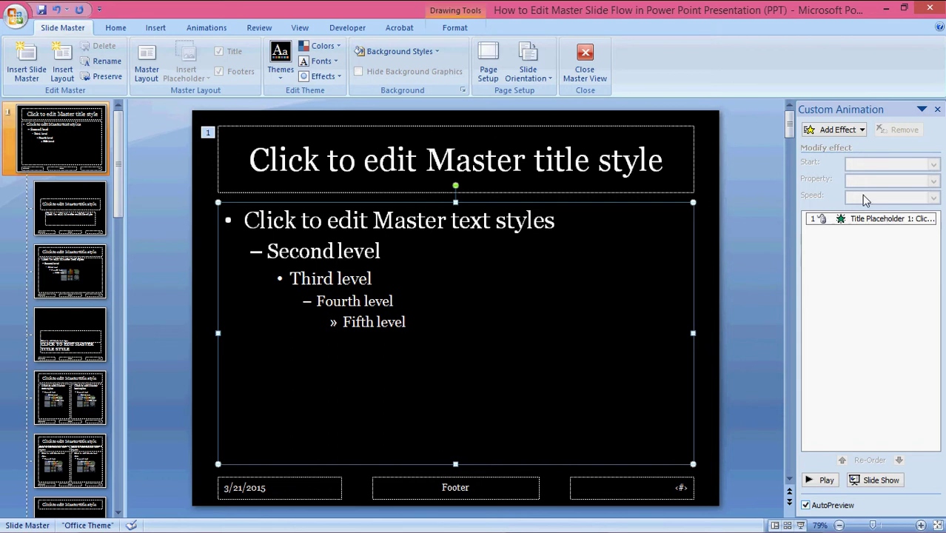
{"action": "left_click", "coordinate": [852, 132]}
{"action": "mouse_move", "coordinate": [845, 150]}
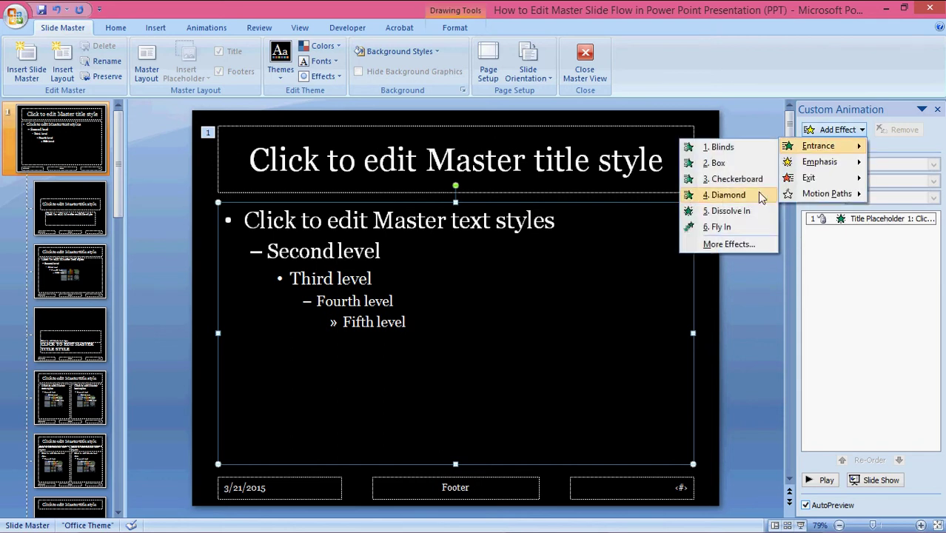
{"action": "left_click", "coordinate": [733, 211]}
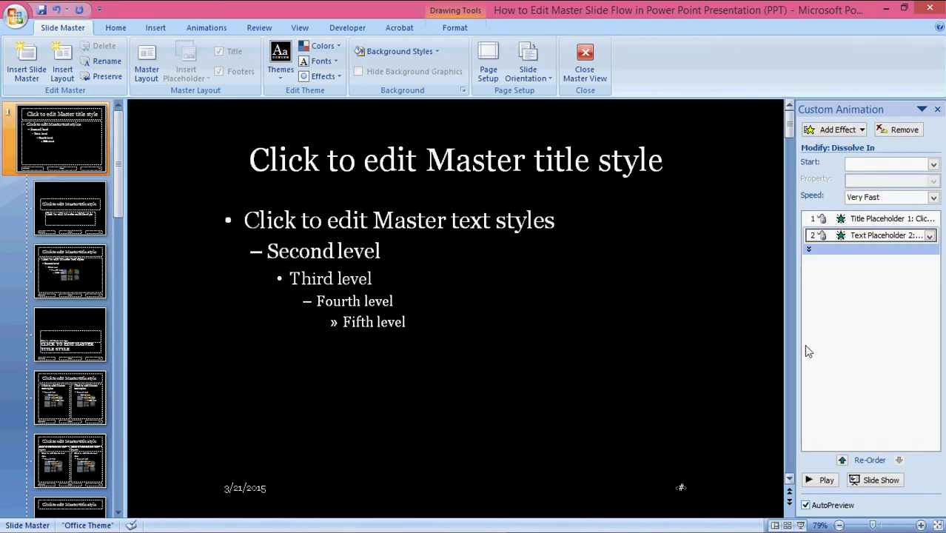
{"action": "left_click", "coordinate": [930, 236]}
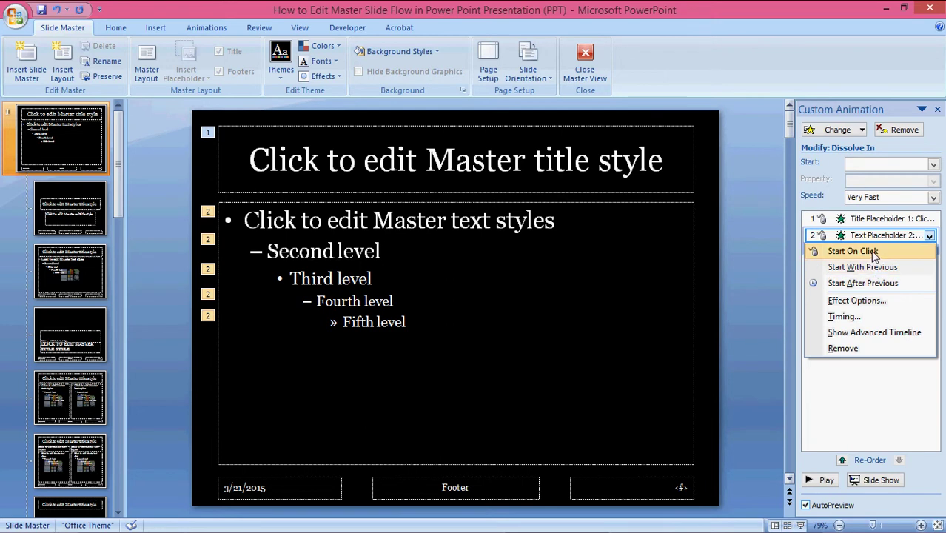
{"action": "left_click", "coordinate": [853, 251]}
Set the body text's Dissolve In effect to dim to the near-black colour after the animation, and preview the master animations.
{"action": "left_click", "coordinate": [930, 235]}
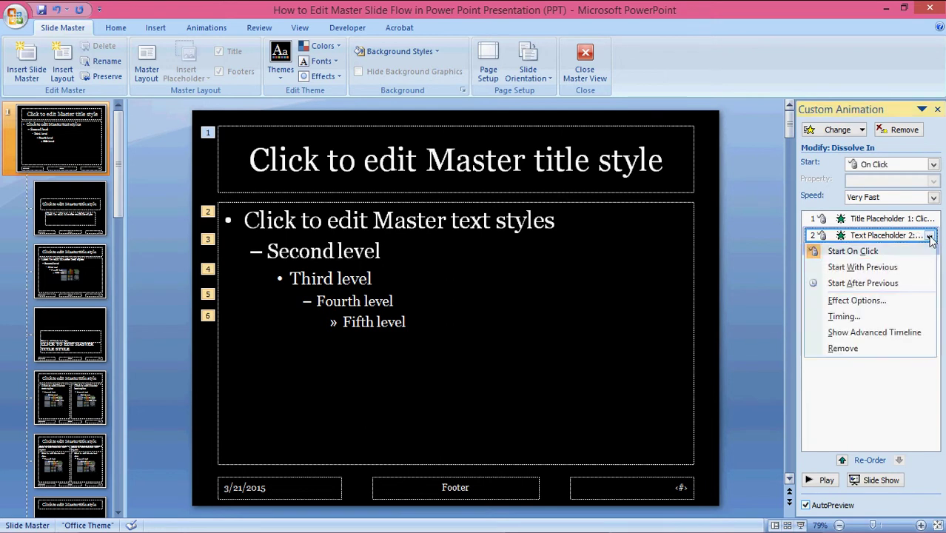
{"action": "left_click", "coordinate": [857, 301]}
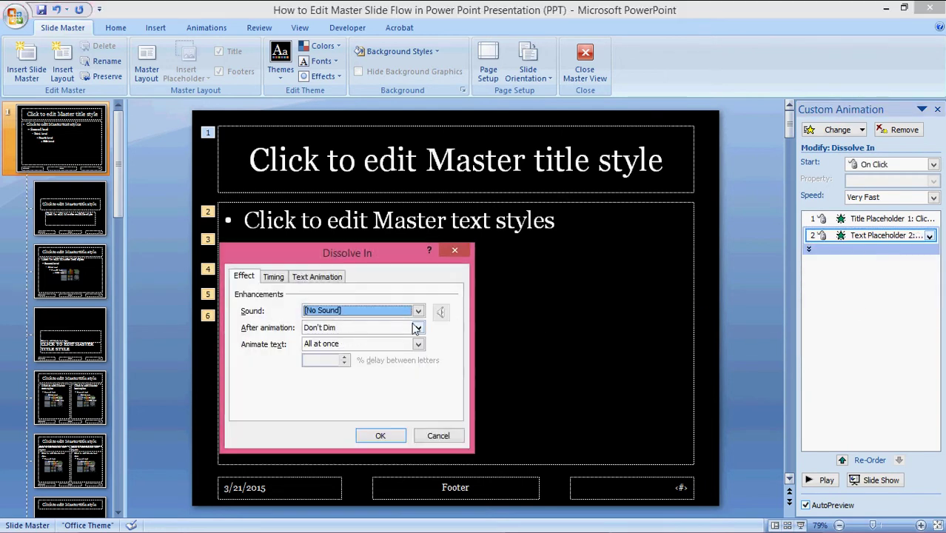
{"action": "left_click", "coordinate": [418, 328]}
{"action": "left_click", "coordinate": [338, 360]}
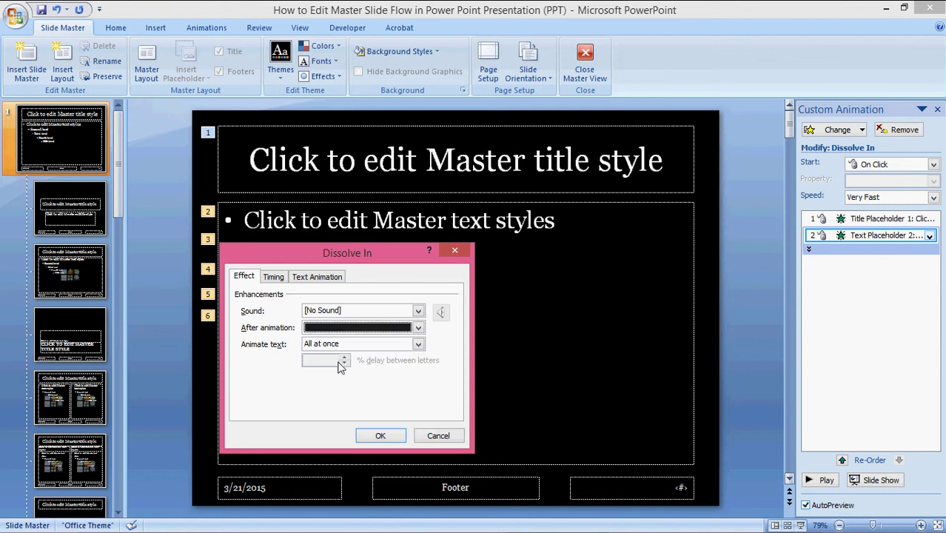
{"action": "left_click", "coordinate": [376, 435]}
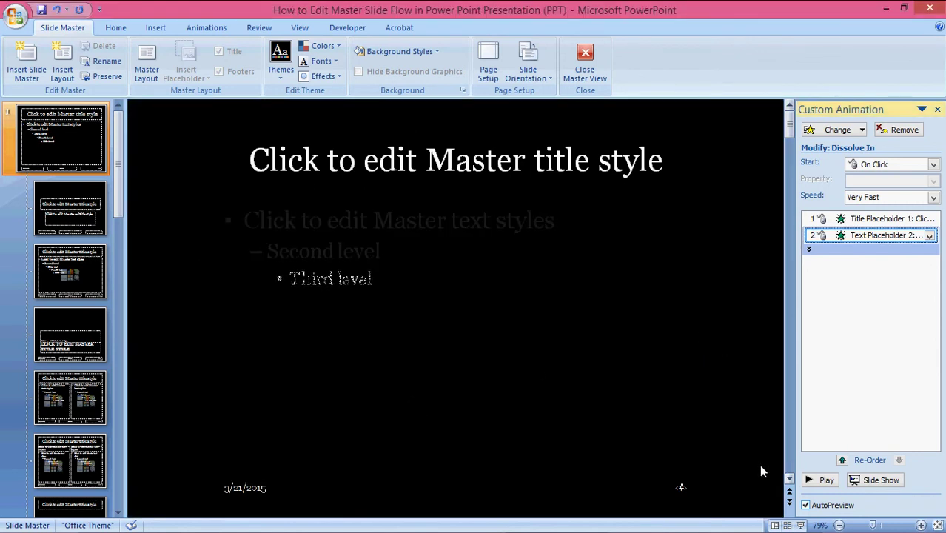
{"action": "left_click", "coordinate": [824, 481]}
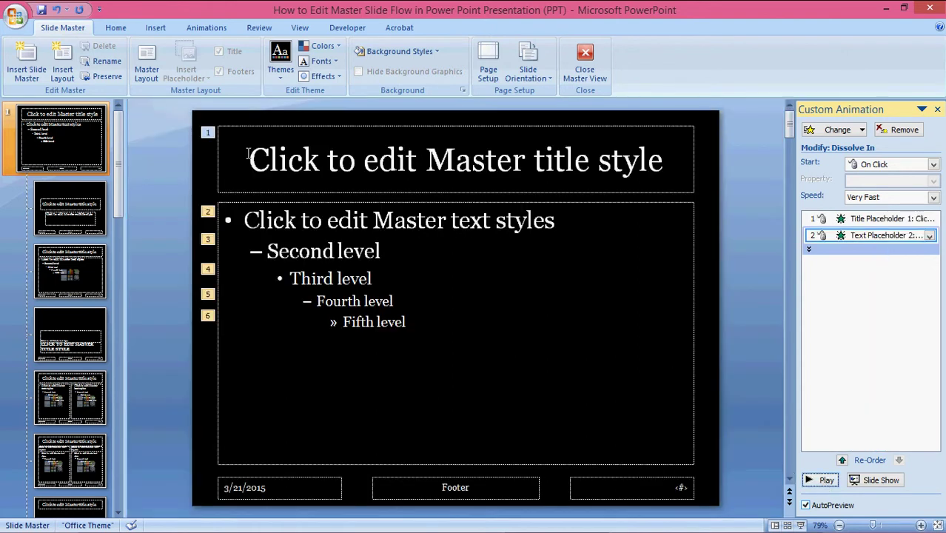
Leave the slide master view and apply Custom Layout to slide 2.
{"action": "left_click", "coordinate": [585, 61]}
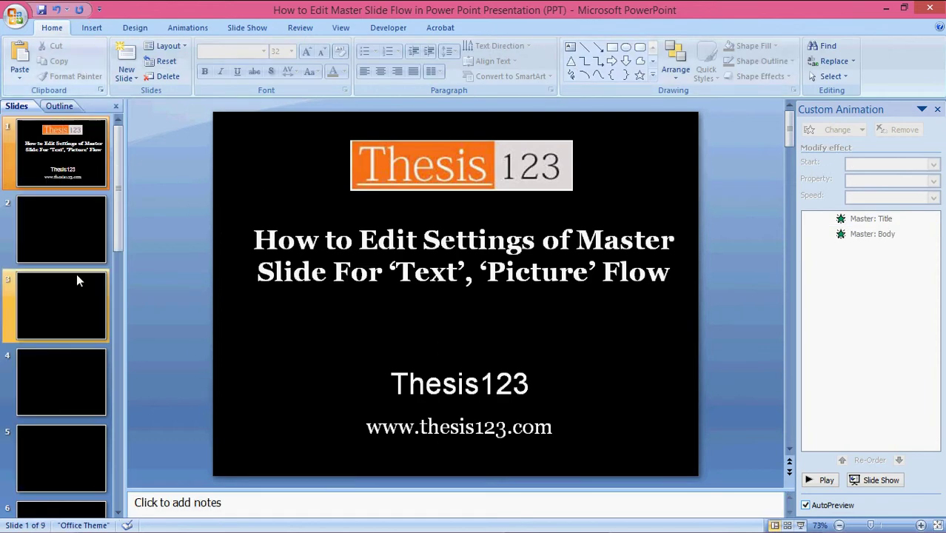
{"action": "left_click", "coordinate": [75, 237]}
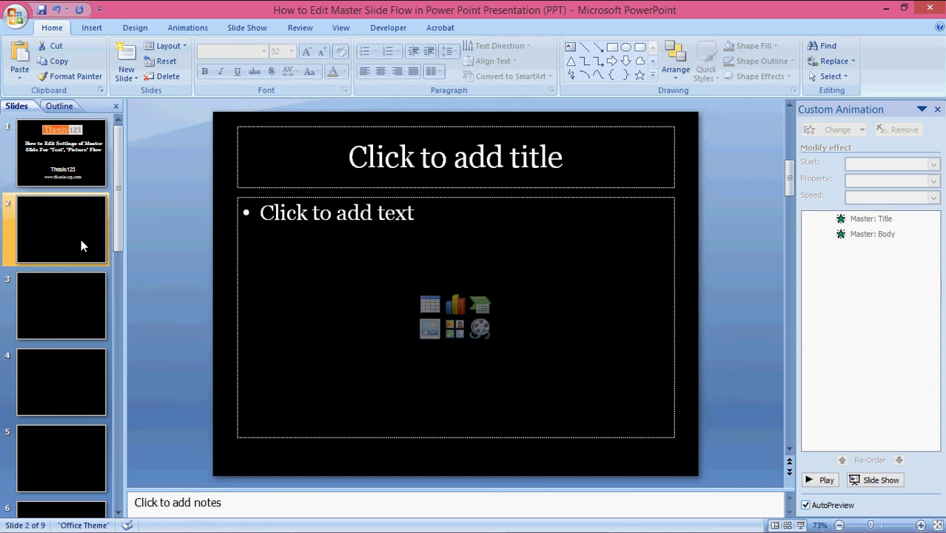
{"action": "left_click", "coordinate": [167, 45]}
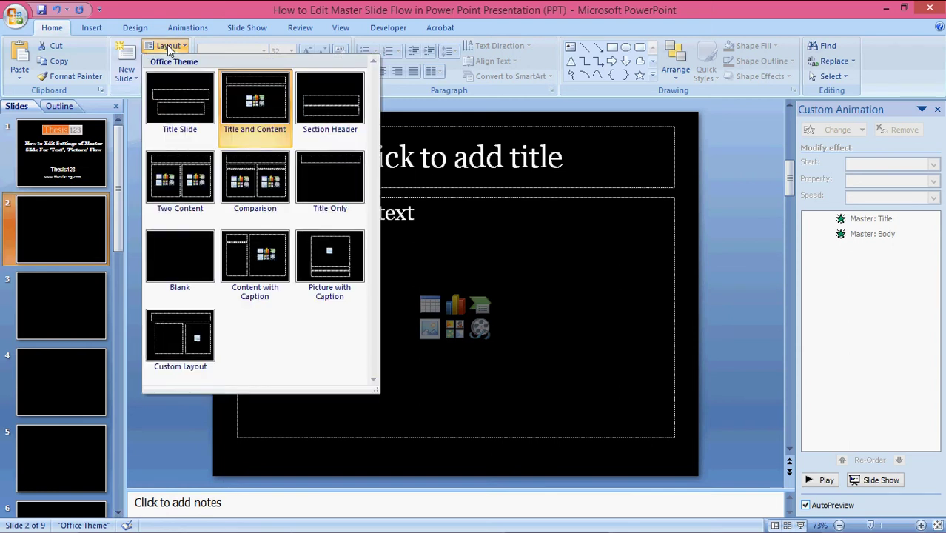
{"action": "left_click", "coordinate": [176, 339]}
Fill slide 2 with the title "Title" and three bullets: Text1, Text2 and Text3.
{"action": "left_click", "coordinate": [463, 172]}
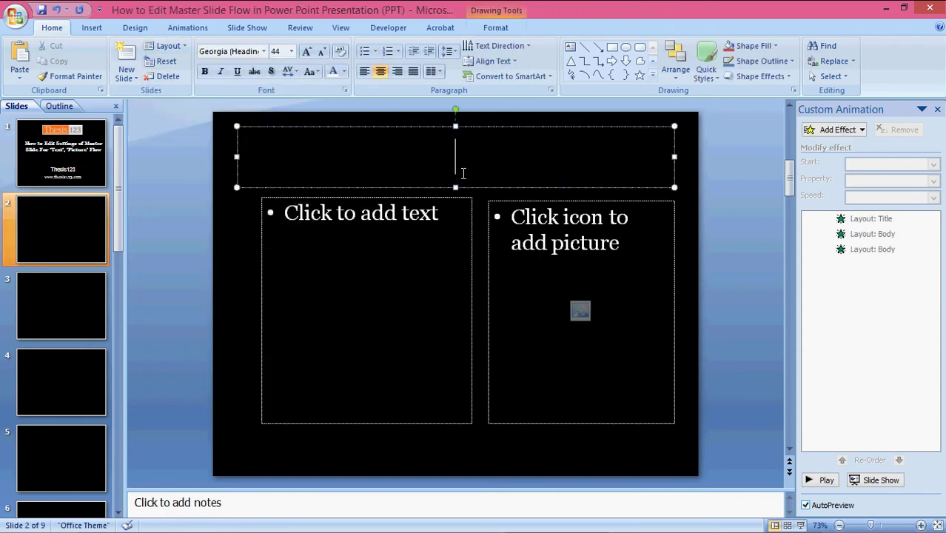
{"action": "type", "text": "Title"}
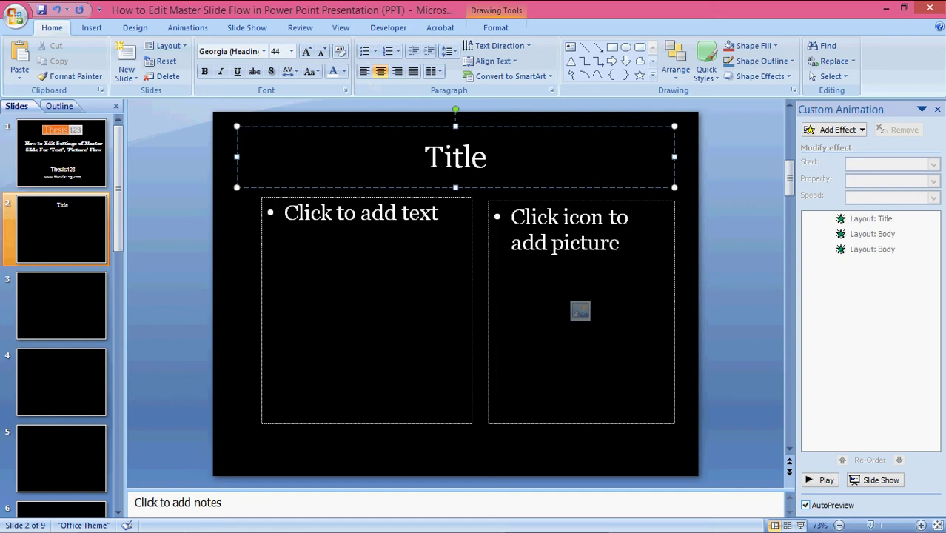
{"action": "left_click", "coordinate": [458, 254]}
{"action": "type", "text": "Te"}
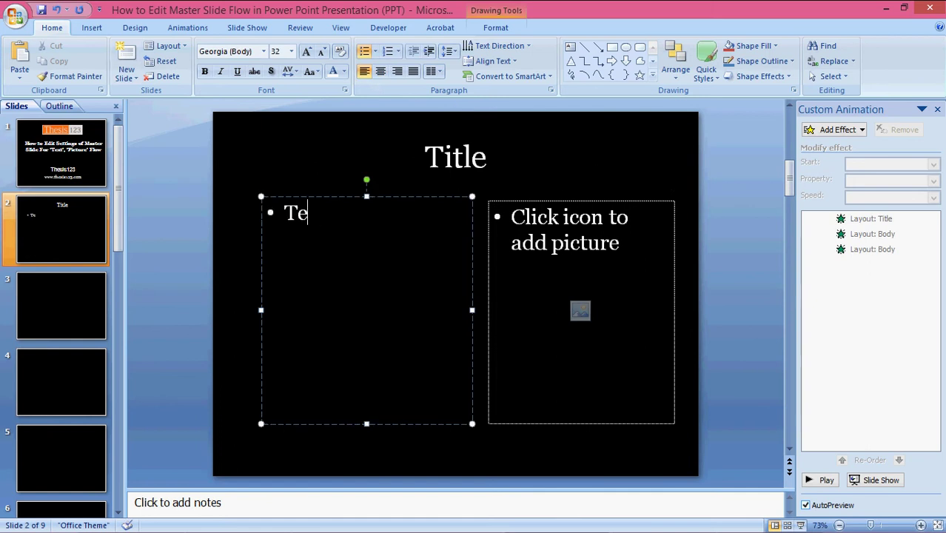
{"action": "type", "text": "xt1"}
{"action": "key", "text": "Return"}
{"action": "type", "text": "T"}
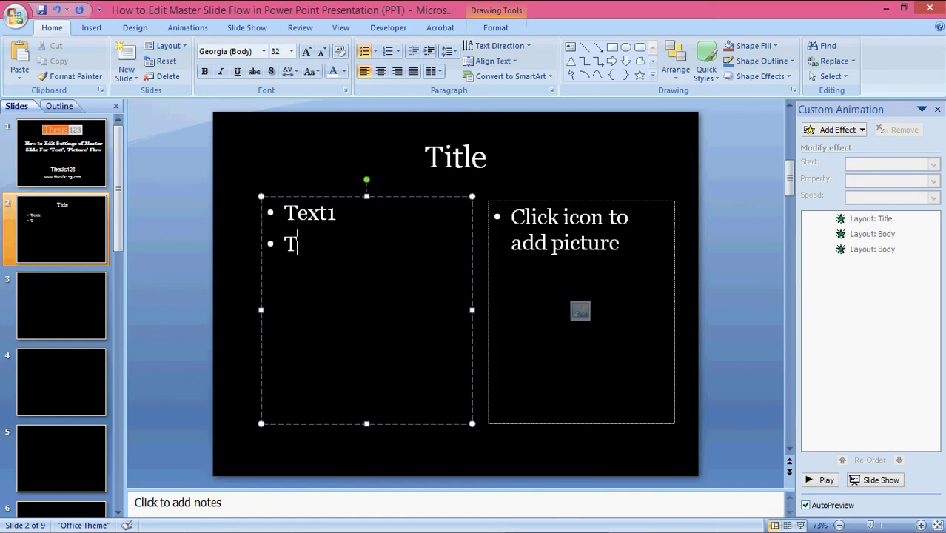
{"action": "type", "text": "ext2"}
{"action": "key", "text": "Return"}
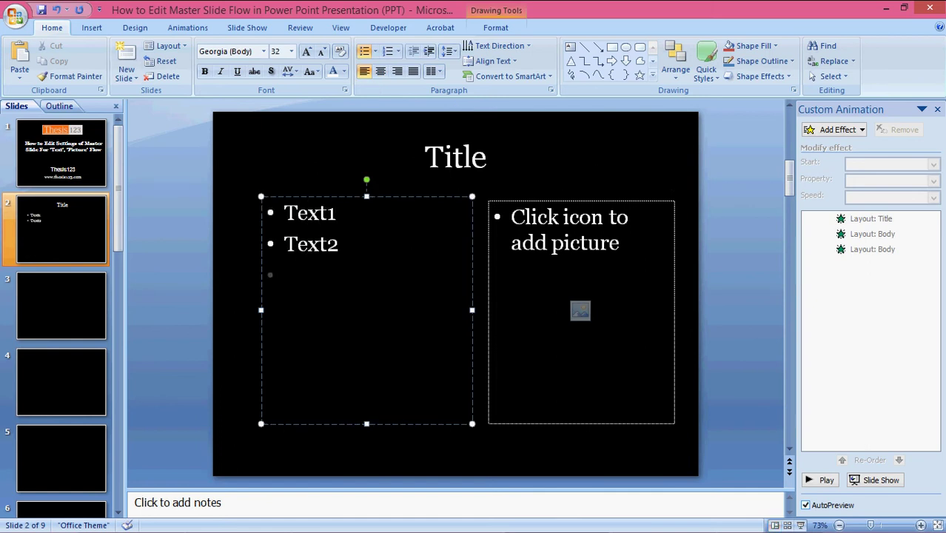
{"action": "type", "text": "Text2"}
{"action": "key", "text": "BackSpace"}
{"action": "type", "text": "3"}
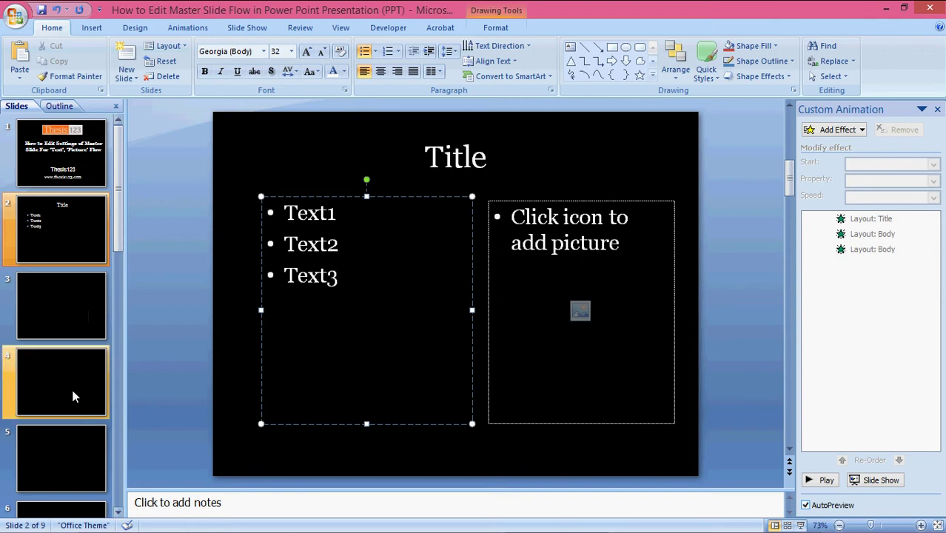
Copy the picture of the instruments and laptop from slide 7.
{"action": "scroll", "coordinate": [72, 396], "scroll_direction": "down", "scroll_amount": 3}
{"action": "left_click", "coordinate": [70, 305]}
{"action": "left_click", "coordinate": [542, 318]}
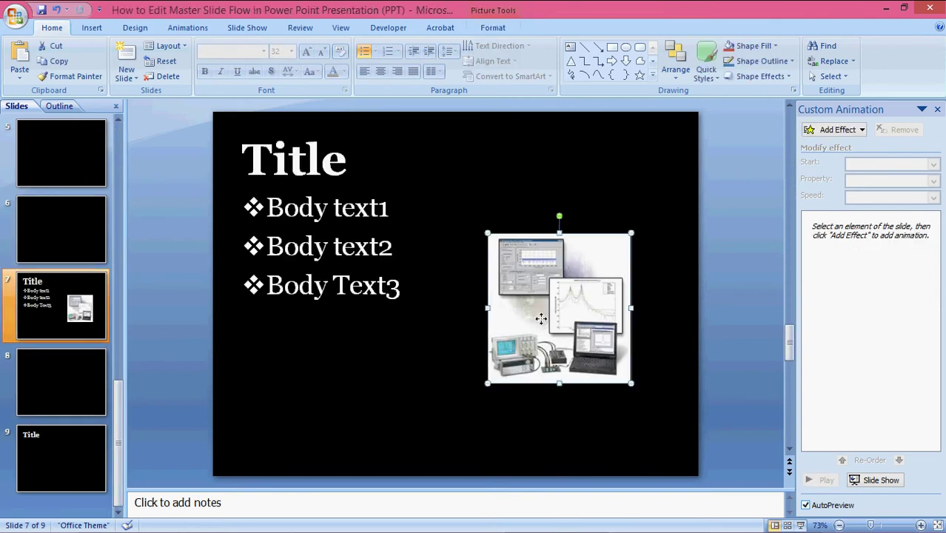
{"action": "right_click", "coordinate": [541, 319]}
{"action": "left_click", "coordinate": [582, 342]}
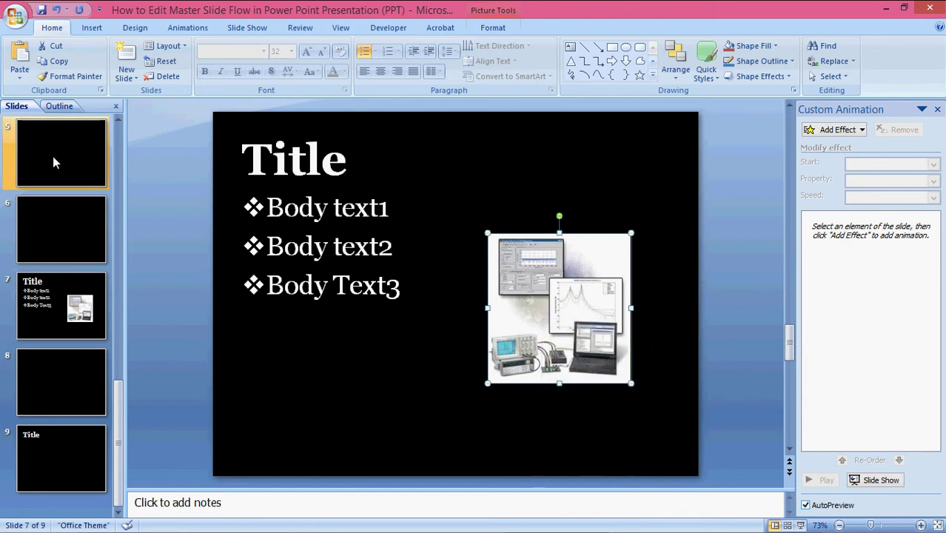
Paste the copied picture into the picture placeholder on slide 2 and deselect everything.
{"action": "scroll", "coordinate": [53, 156], "scroll_direction": "up", "scroll_amount": 3}
{"action": "left_click", "coordinate": [71, 224]}
{"action": "left_click", "coordinate": [528, 268]}
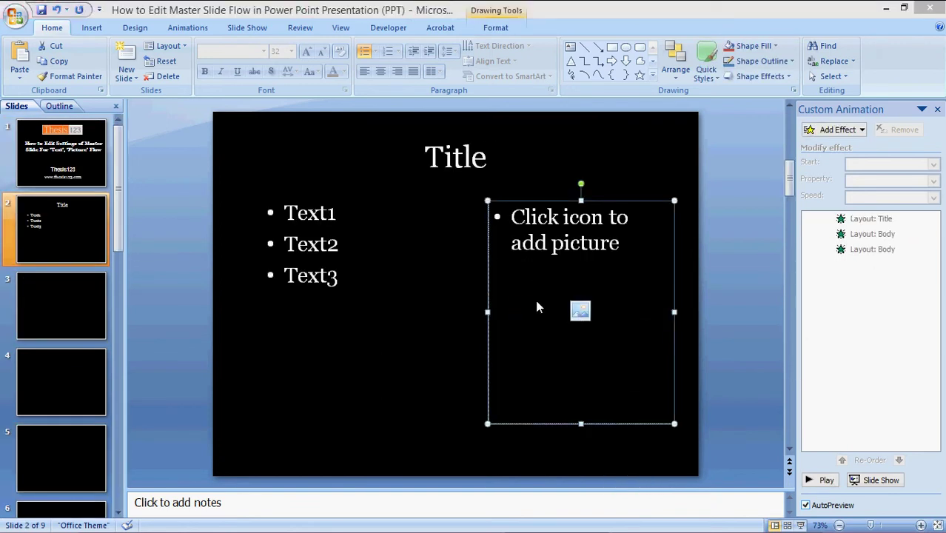
{"action": "left_click", "coordinate": [581, 311]}
{"action": "left_click", "coordinate": [457, 9]}
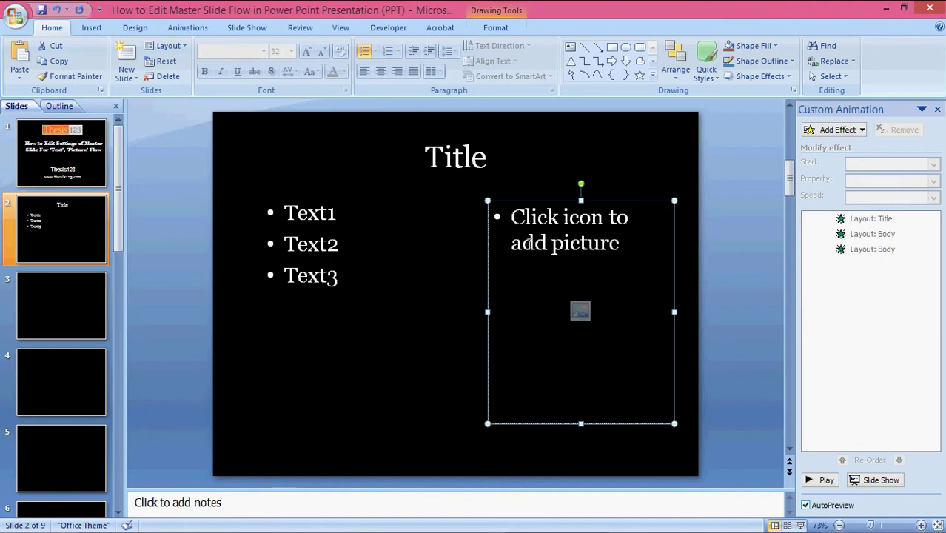
{"action": "left_click", "coordinate": [440, 382]}
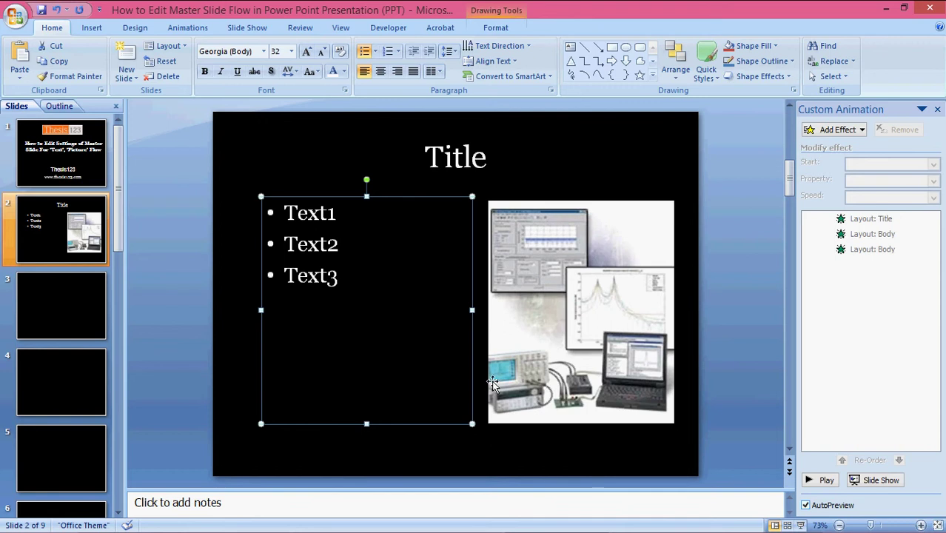
{"action": "left_click", "coordinate": [545, 469]}
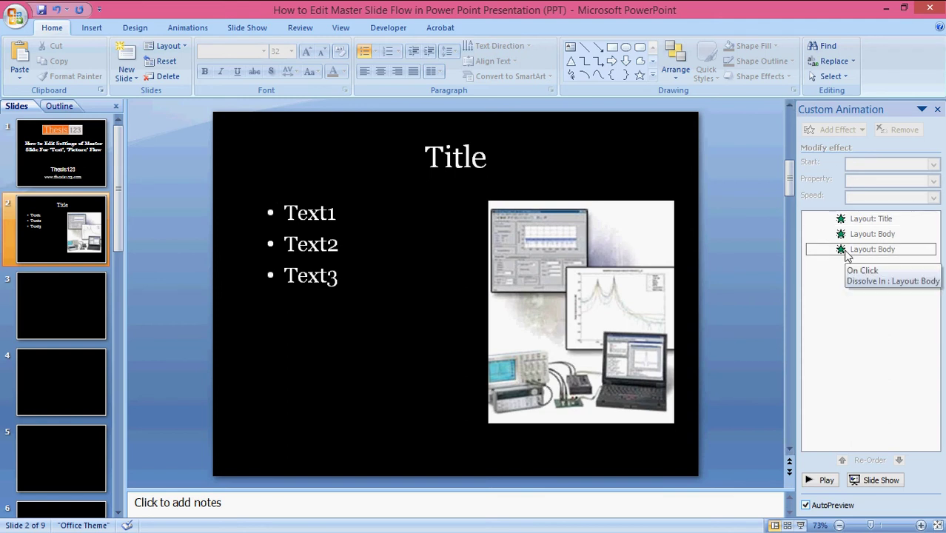
Copy the layout's animation effects to slide 2 and expand the text placeholder's effects into its individual bullets.
{"action": "left_click", "coordinate": [848, 251]}
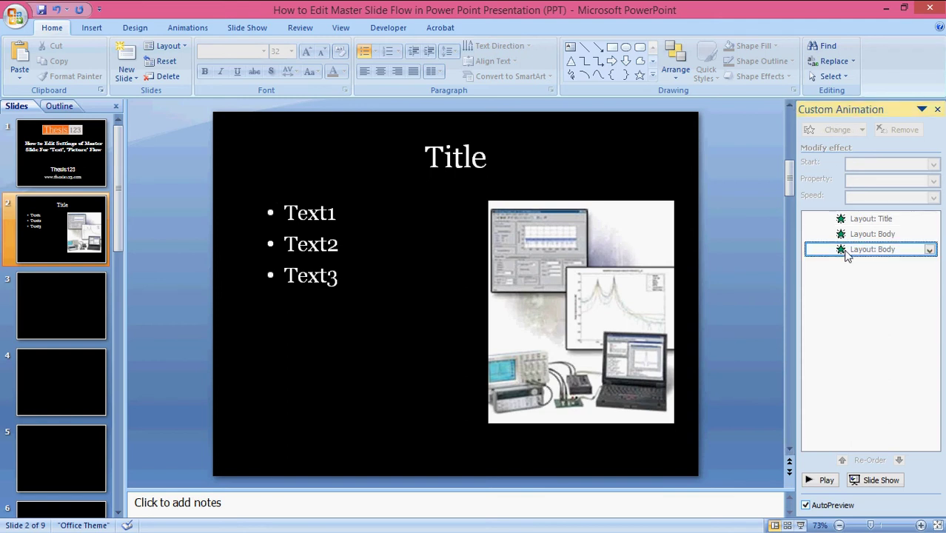
{"action": "left_click", "coordinate": [930, 252]}
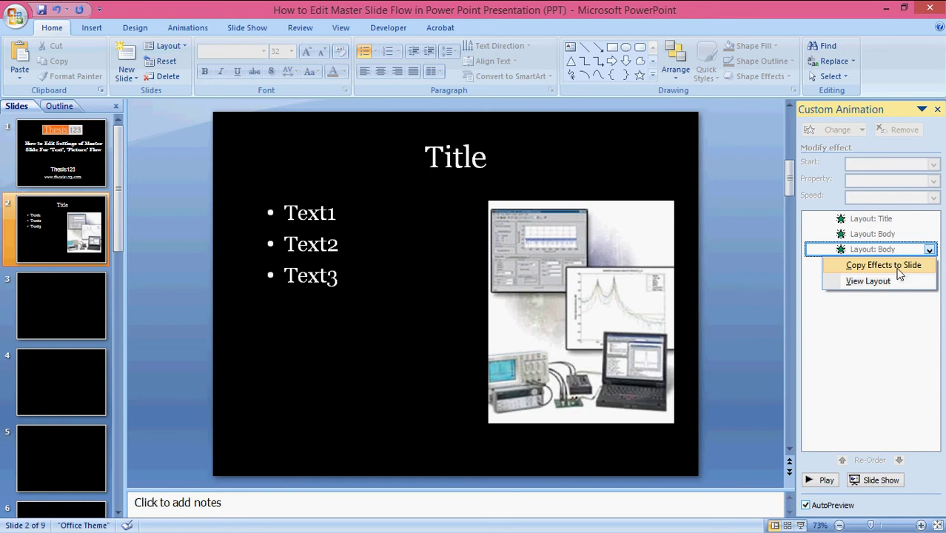
{"action": "left_click", "coordinate": [899, 271]}
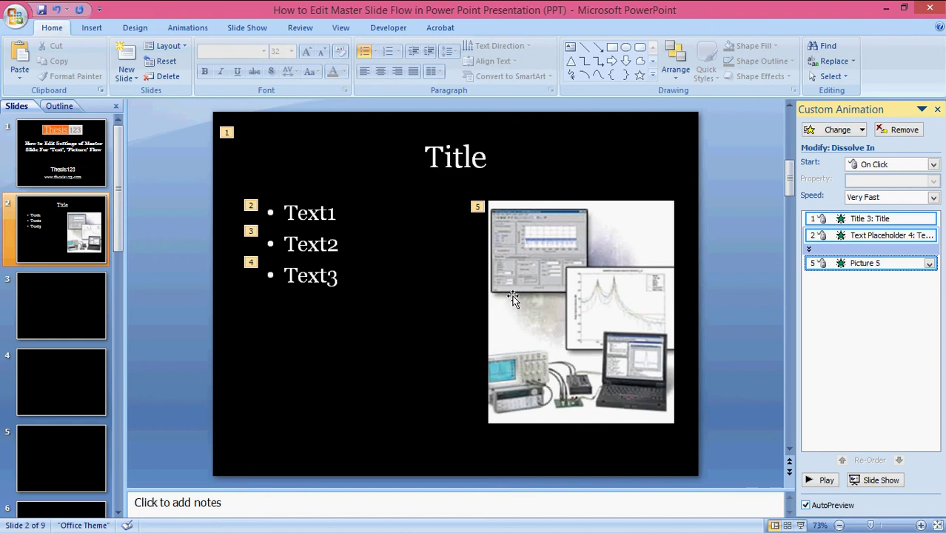
{"action": "left_click", "coordinate": [931, 265]}
{"action": "left_click", "coordinate": [919, 330]}
{"action": "left_click", "coordinate": [809, 249]}
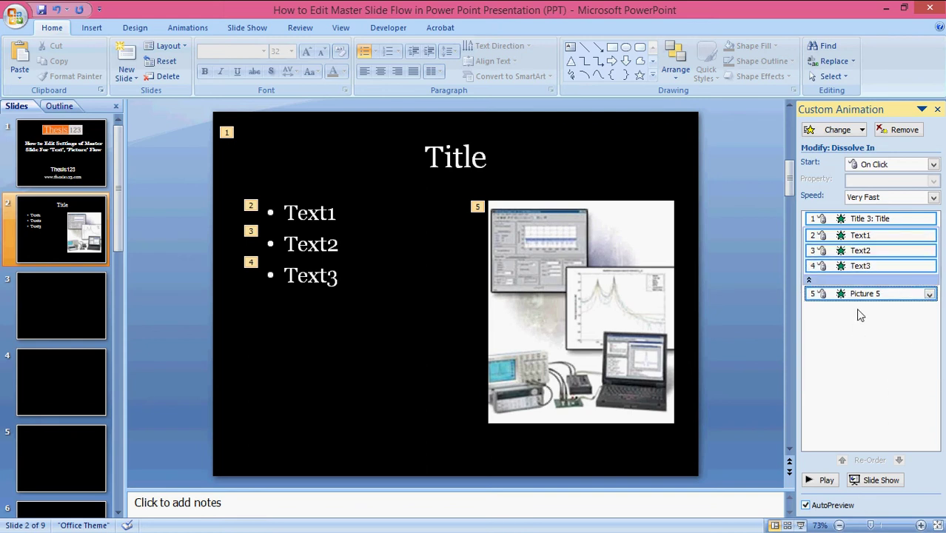
Move the picture's animation to first in the order, ahead of the title.
{"action": "left_click_drag", "start_coordinate": [870, 295], "coordinate": [863, 256]}
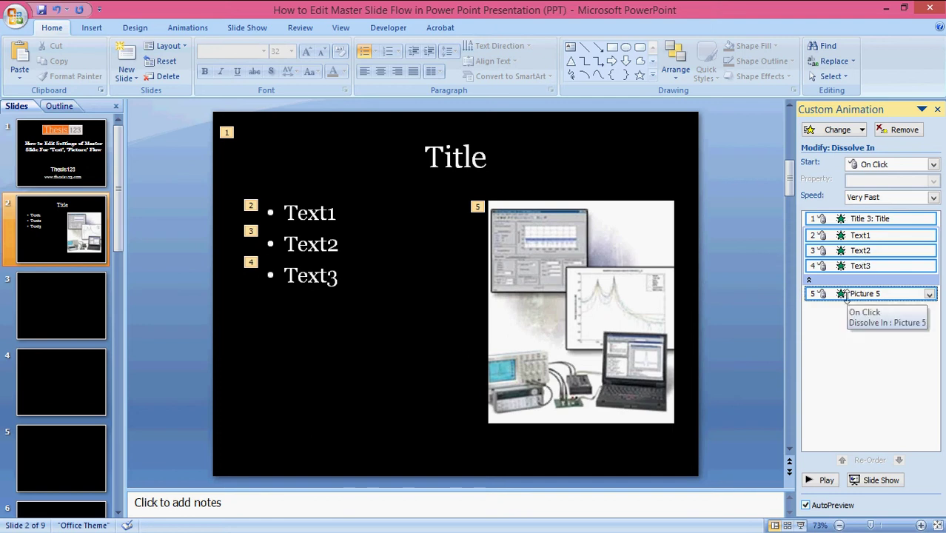
{"action": "left_click", "coordinate": [890, 337]}
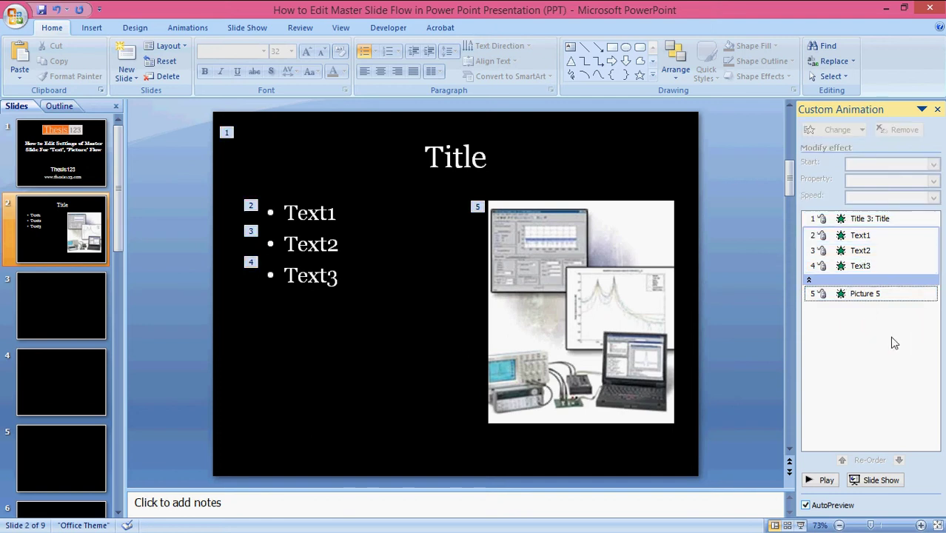
{"action": "left_click", "coordinate": [866, 295]}
{"action": "left_click_drag", "start_coordinate": [866, 295], "coordinate": [870, 215]}
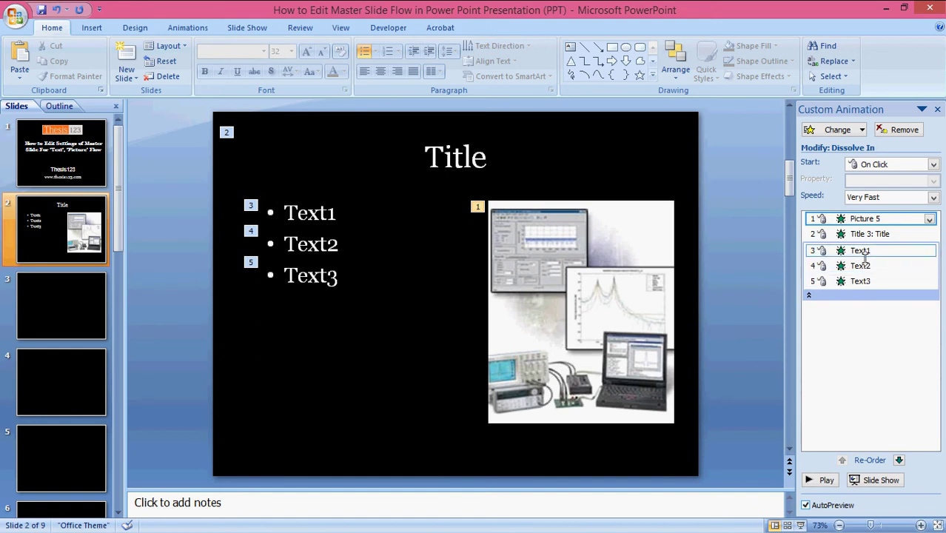
Set the picture's Dissolve In effect to Don't Dim after animation.
{"action": "left_click", "coordinate": [929, 219]}
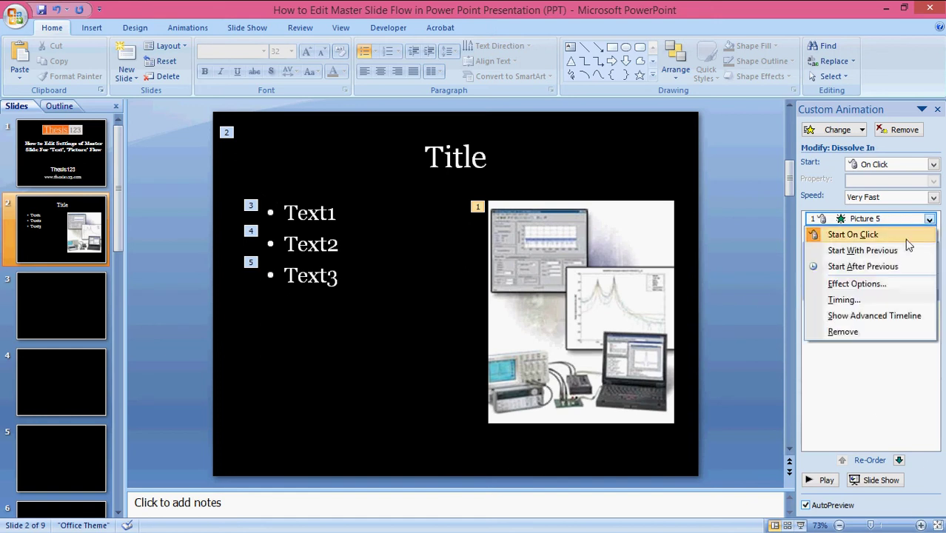
{"action": "left_click", "coordinate": [859, 285]}
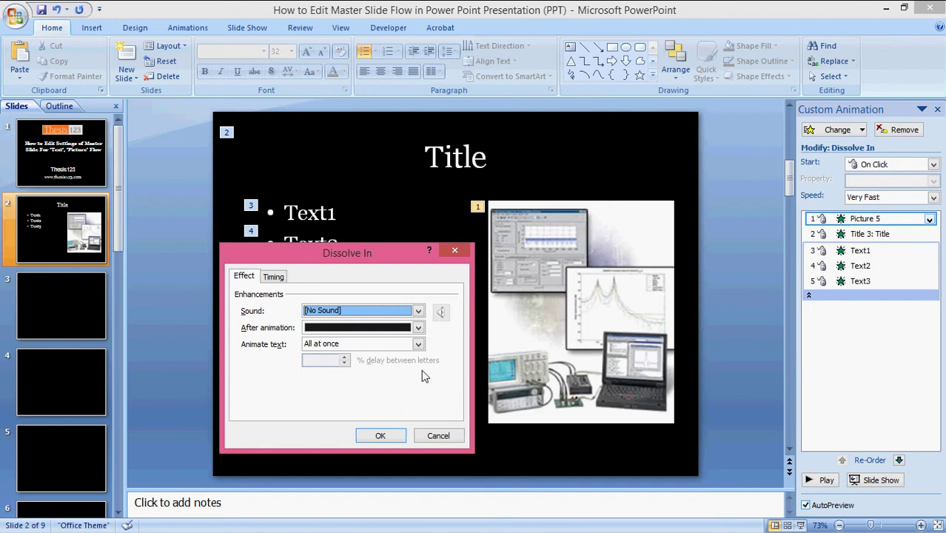
{"action": "left_click", "coordinate": [415, 330]}
{"action": "left_click", "coordinate": [344, 392]}
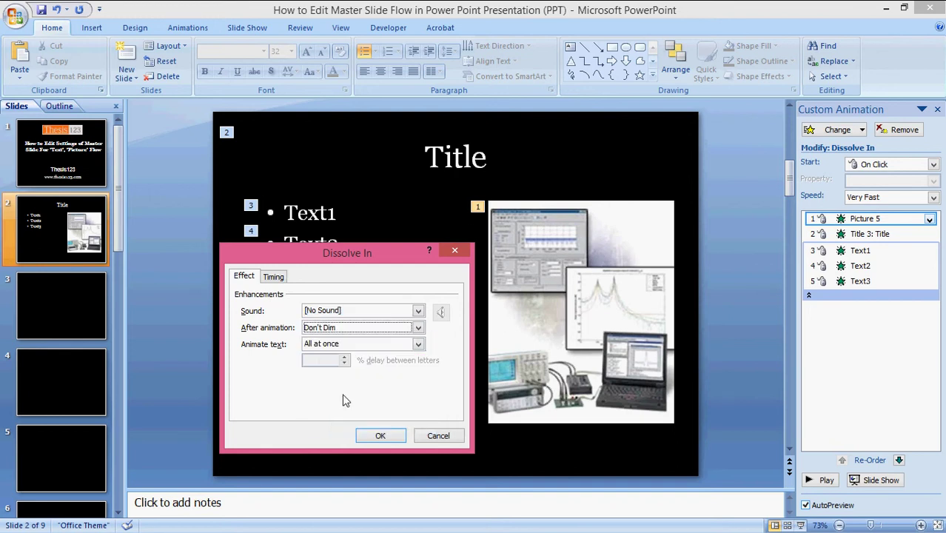
{"action": "left_click", "coordinate": [380, 437]}
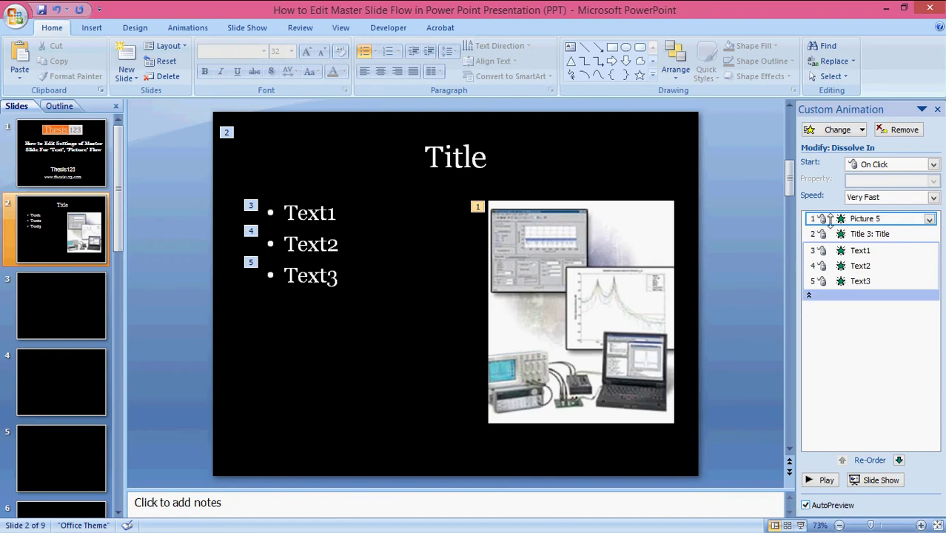
Reorder the picture's animation between Text1 and Text2 and set its after-animation colour to the first recent colour, near-black.
{"action": "left_click_drag", "start_coordinate": [830, 219], "coordinate": [852, 260]}
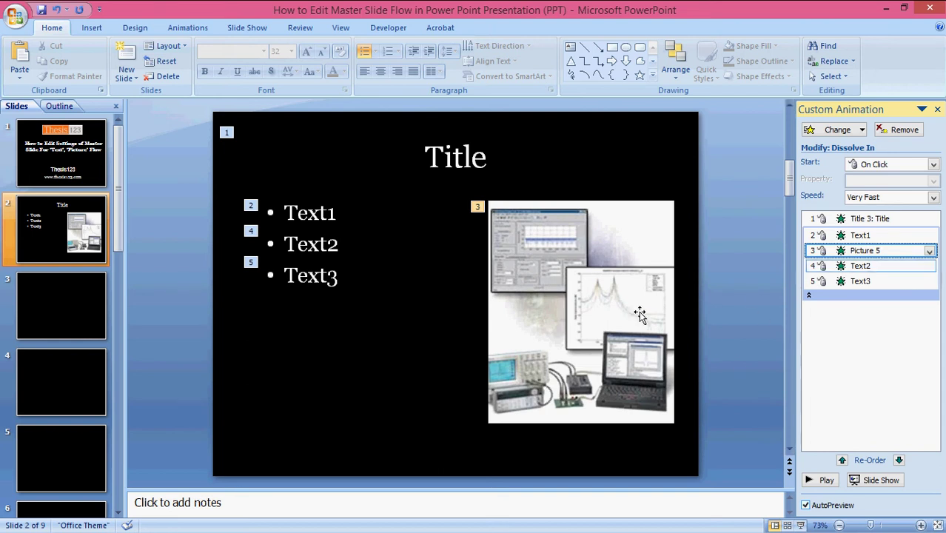
{"action": "left_click", "coordinate": [929, 251]}
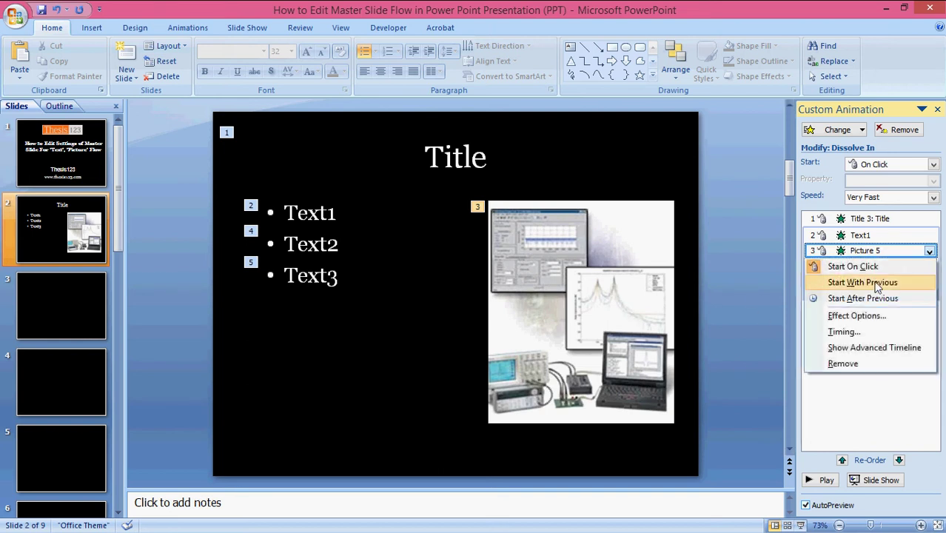
{"action": "left_click", "coordinate": [867, 317]}
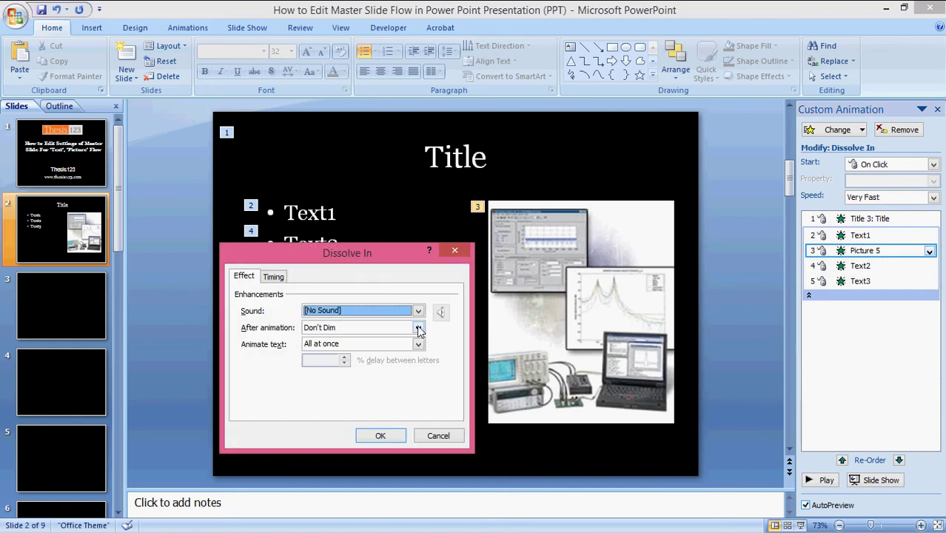
{"action": "left_click", "coordinate": [419, 328]}
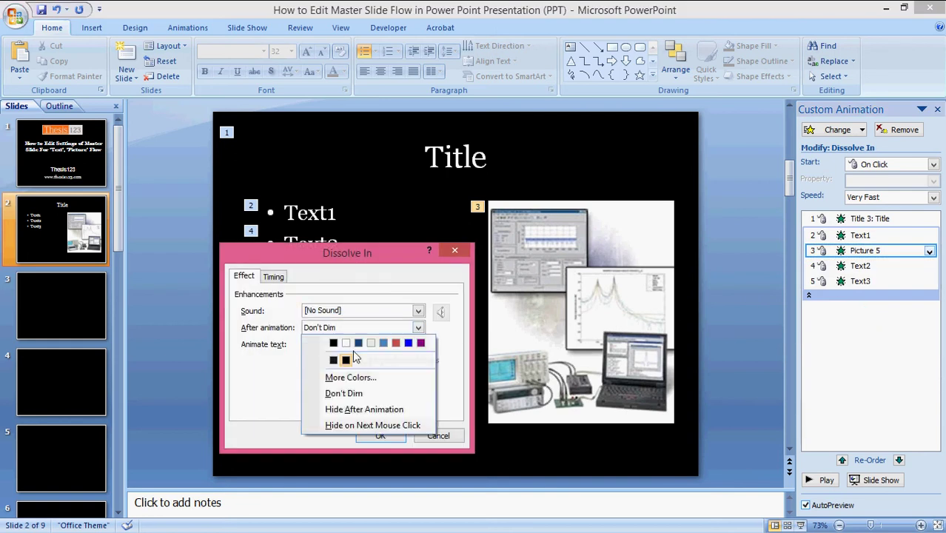
{"action": "left_click", "coordinate": [336, 362]}
{"action": "left_click", "coordinate": [380, 436]}
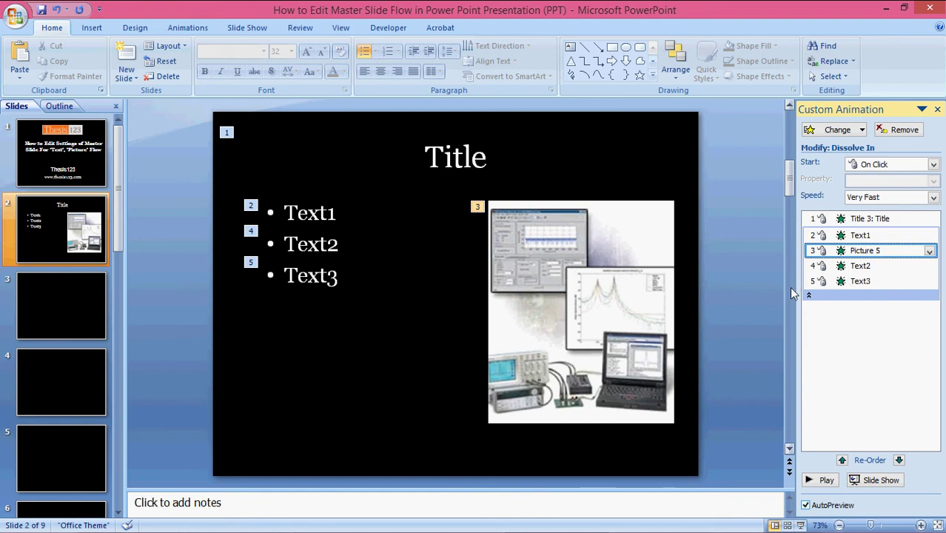
Set the picture's animation to Start With Previous and its after-animation colour to the second recent colour, black.
{"action": "left_click", "coordinate": [929, 251]}
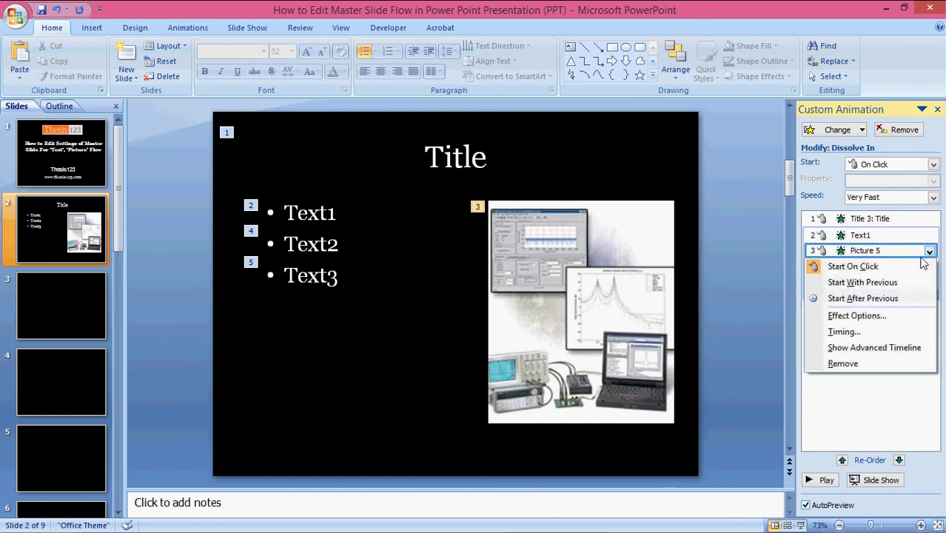
{"action": "left_click", "coordinate": [863, 282]}
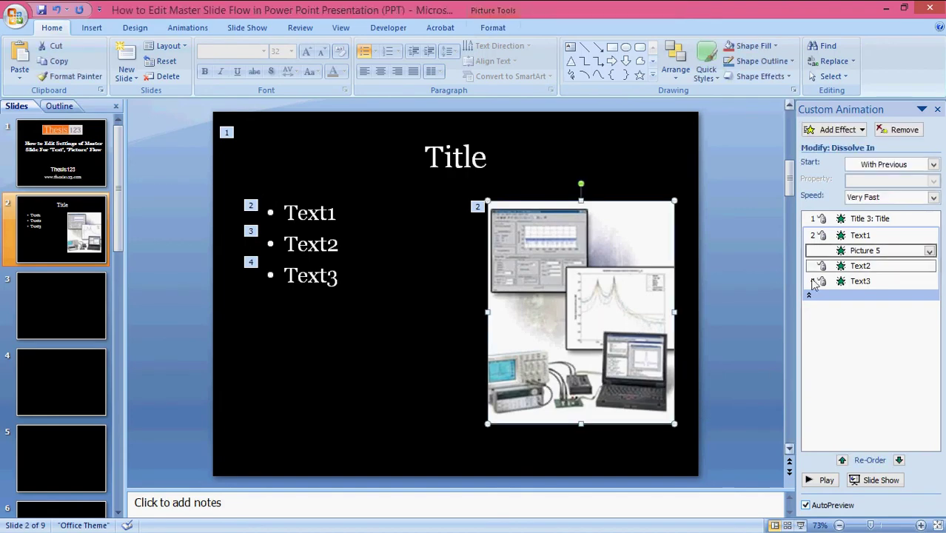
{"action": "left_click", "coordinate": [929, 251]}
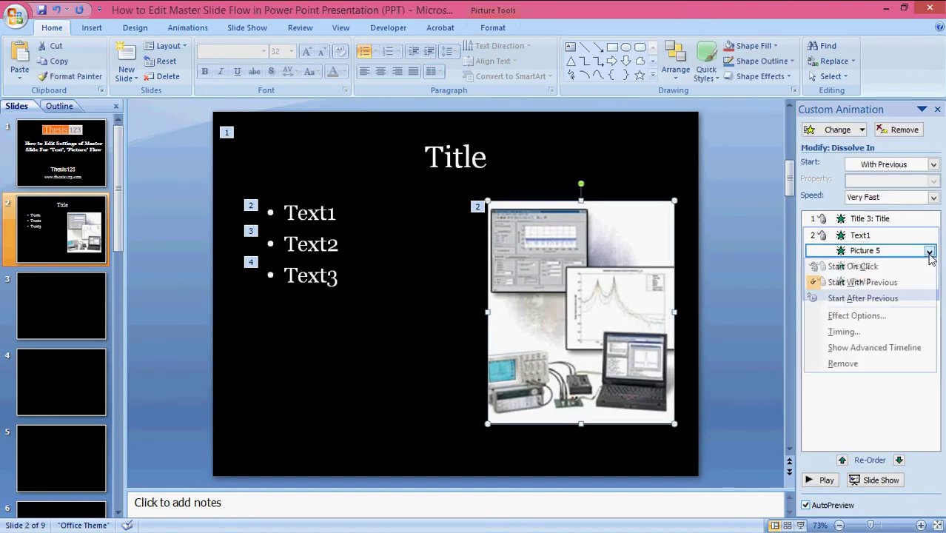
{"action": "left_click", "coordinate": [873, 317]}
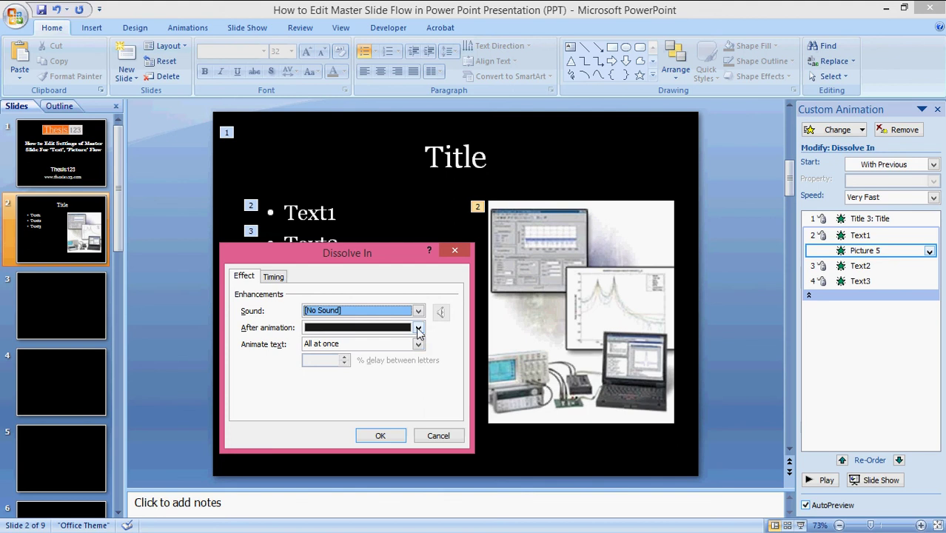
{"action": "left_click", "coordinate": [419, 330]}
{"action": "left_click", "coordinate": [348, 363]}
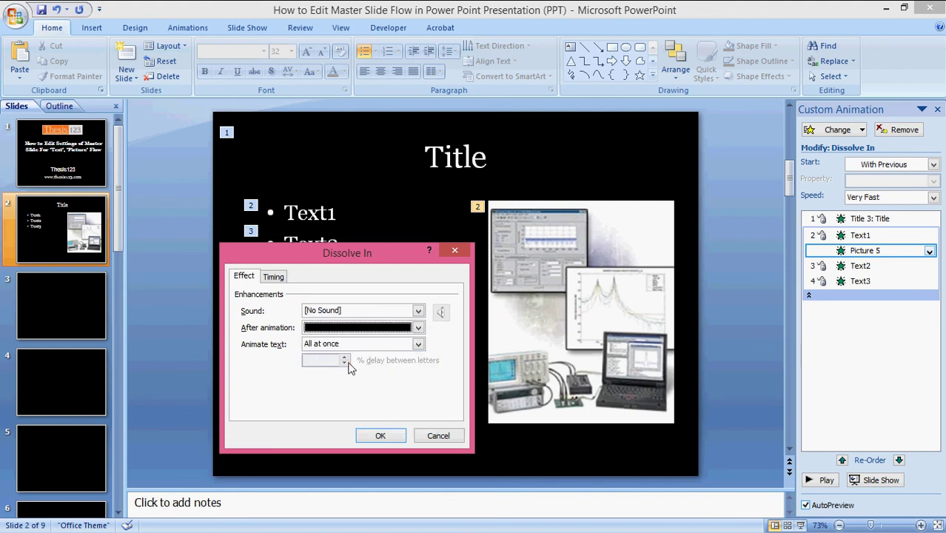
{"action": "left_click", "coordinate": [379, 436]}
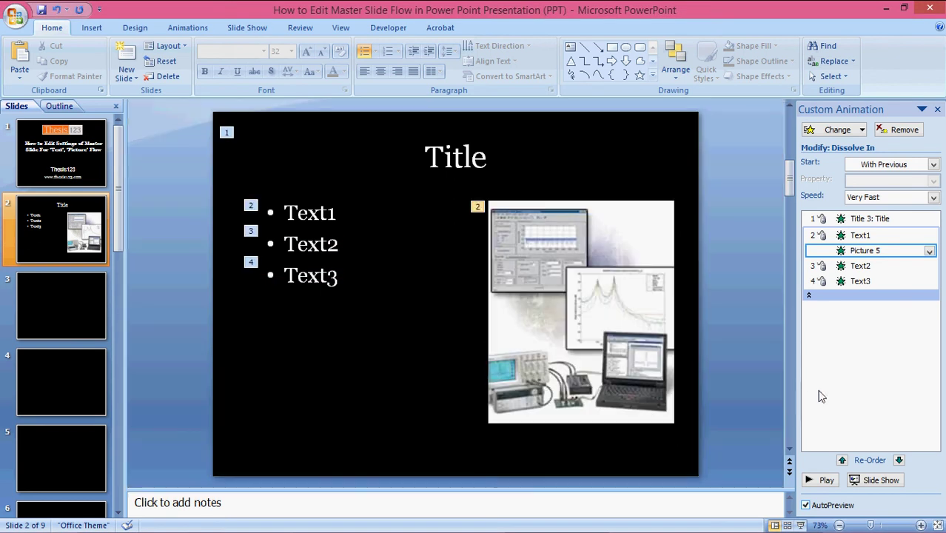